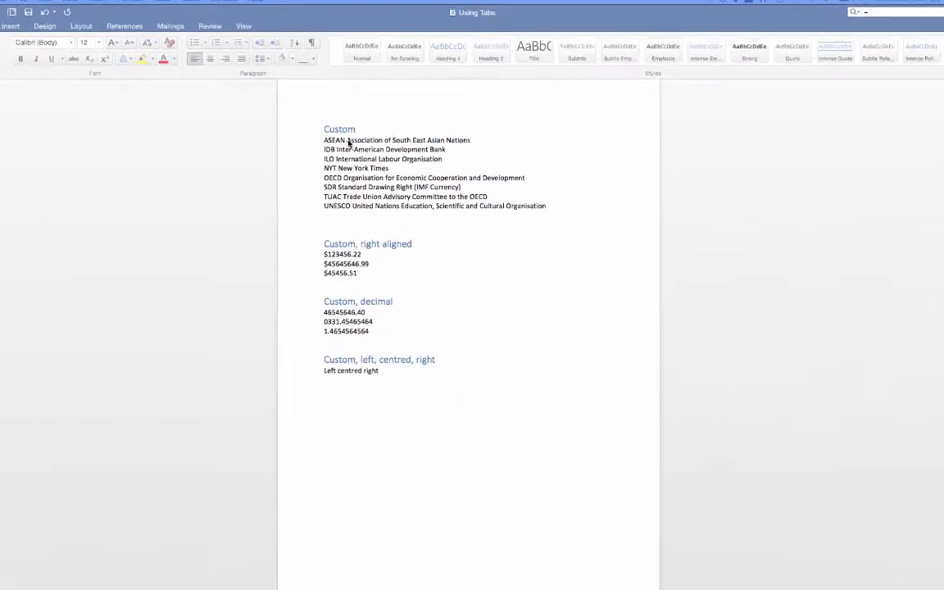
Insert tab spacing between ASEAN and its full name in the first line under the Custom heading
left_click(347, 142)
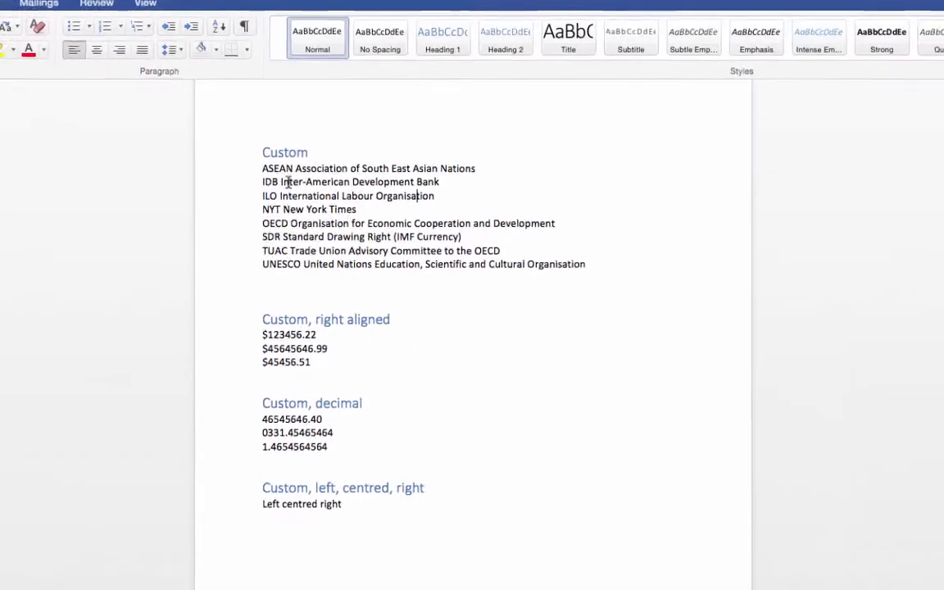
left_click(347, 140)
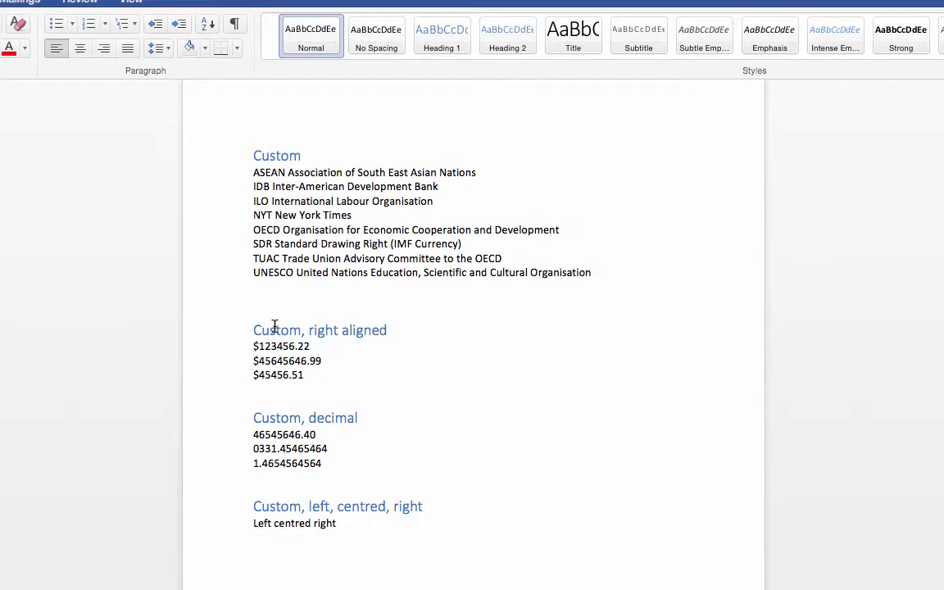
key("Tab")
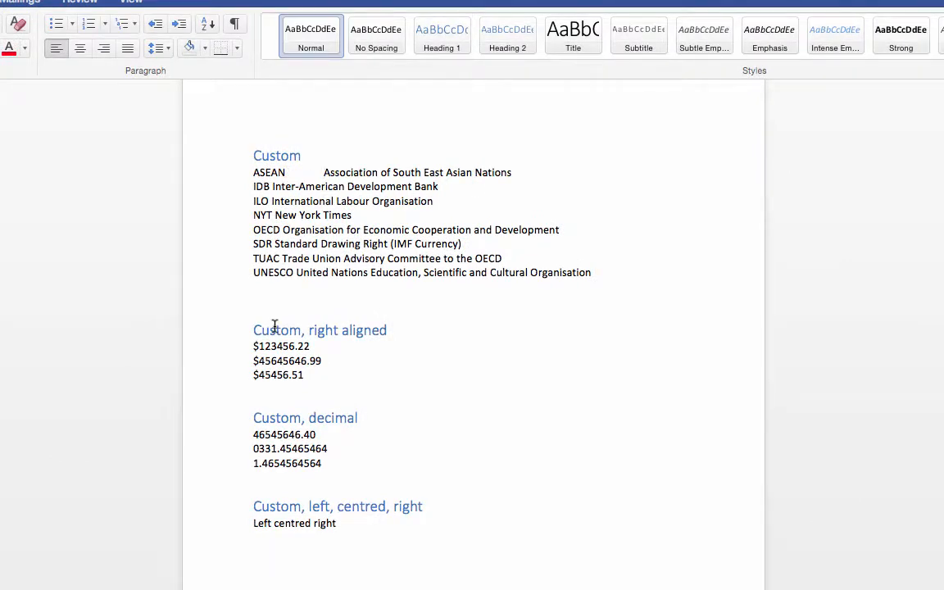
key("BackSpace")
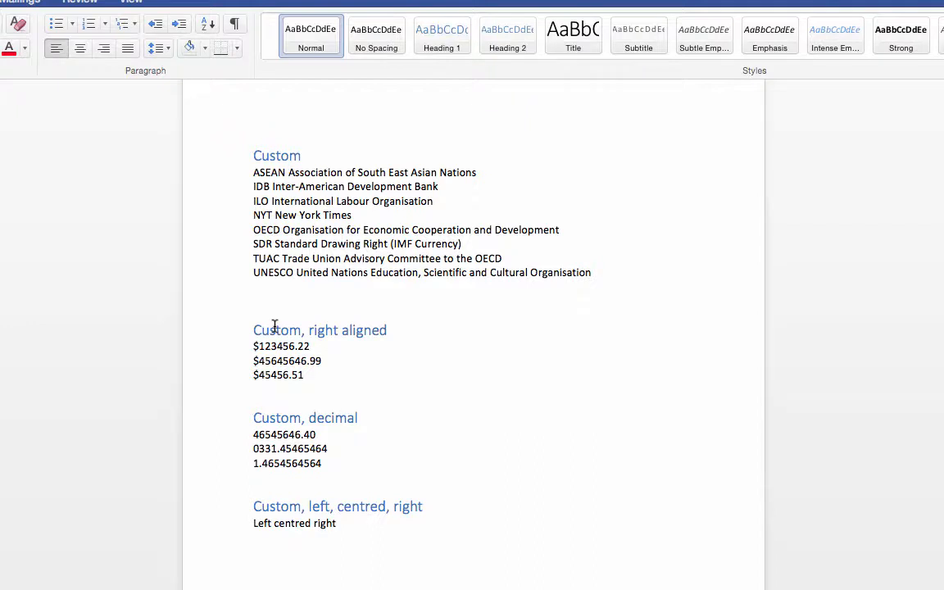
key("Tab")
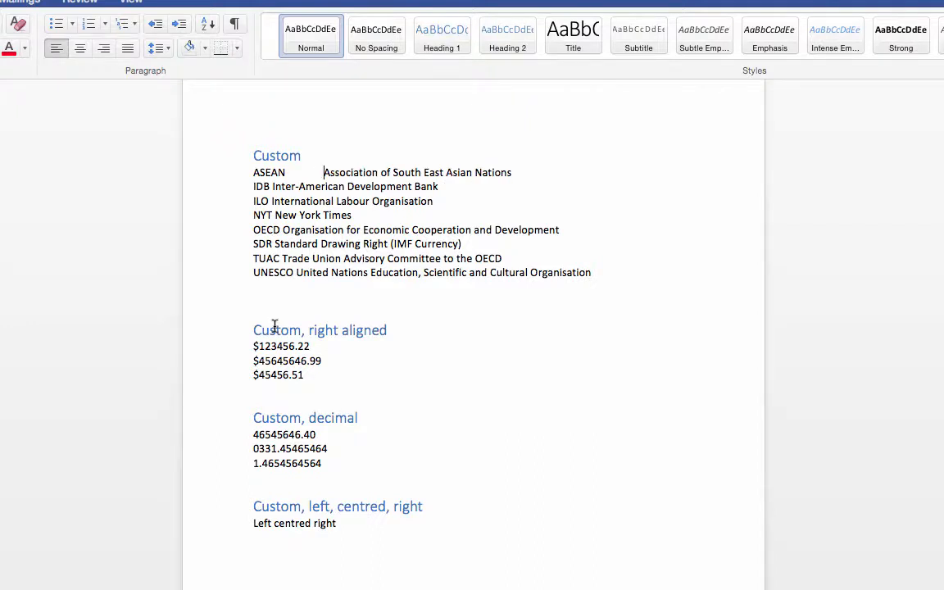
Insert a tab between IDB and its full name, and delete the extra tab in the ASEAN line
left_click(271, 187)
key("Tab")
key("Up")
key("Delete")
key("Down")
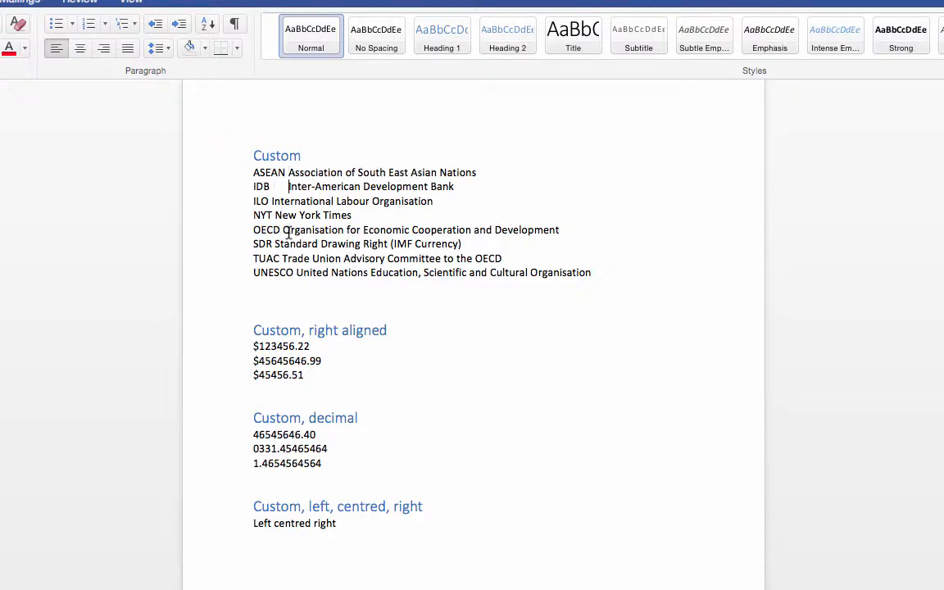
Insert a tab between the abbreviation and the full name in the ILO, NYT and OECD lines
key("Left")
key("Down")
key("Tab")
key("Down")
key("Left")
key("Left")
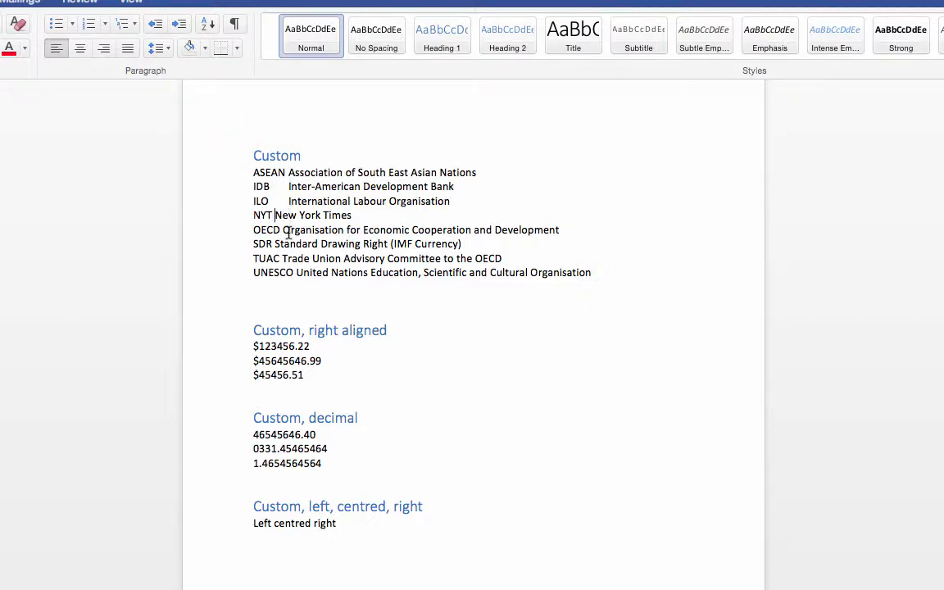
key("Tab")
key("Down")
key("Left")
key("Tab")
Insert a tab between the abbreviation and the full name in the SDR, TUAC and UNESCO lines
key("Down")
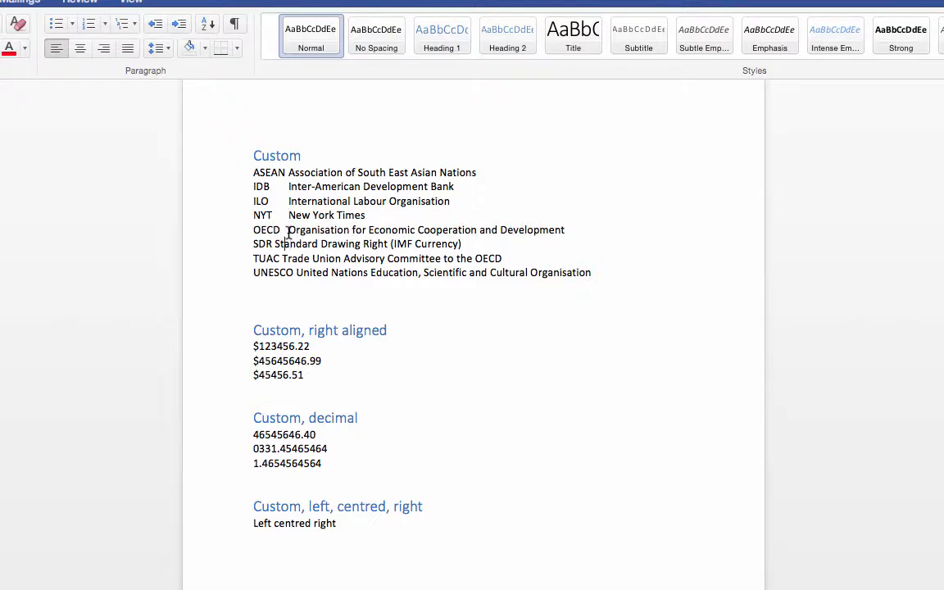
key("Left")
key("Left")
key("Tab")
key("Down")
key("Left")
key("Tab")
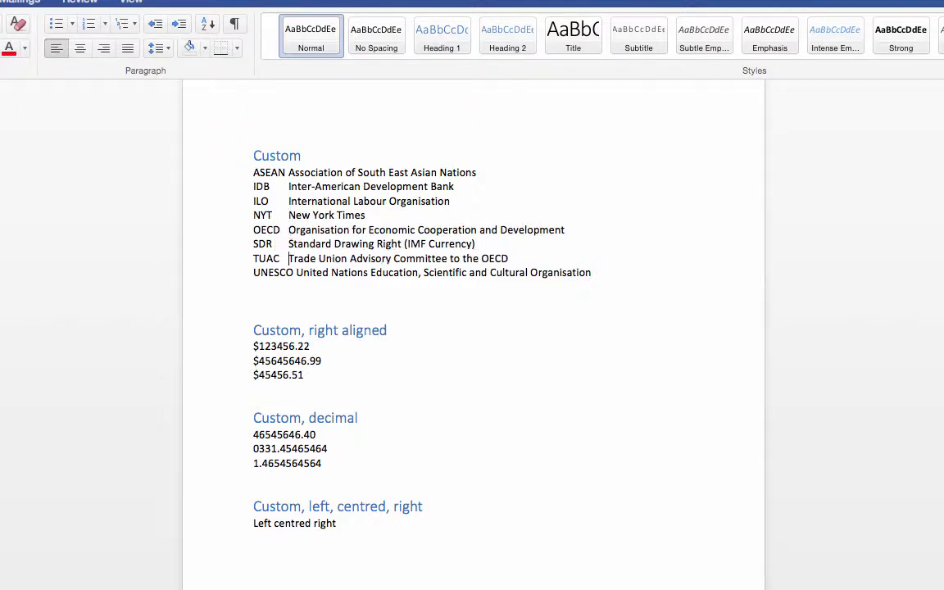
key("Down")
key("Right")
key("Right")
key("Tab")
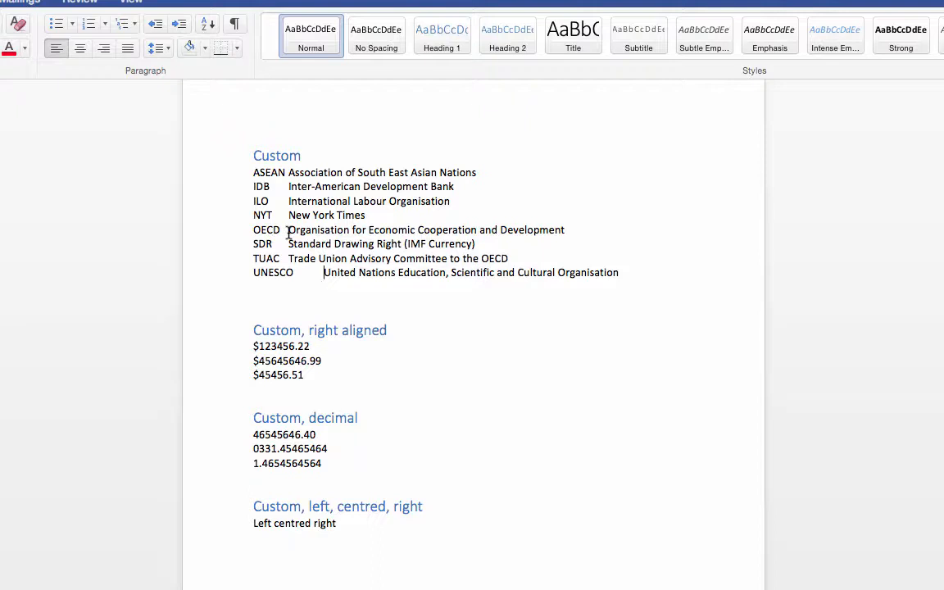
Try adding a second tab before the full name in the TUAC line
left_click(290, 256)
key("Tab")
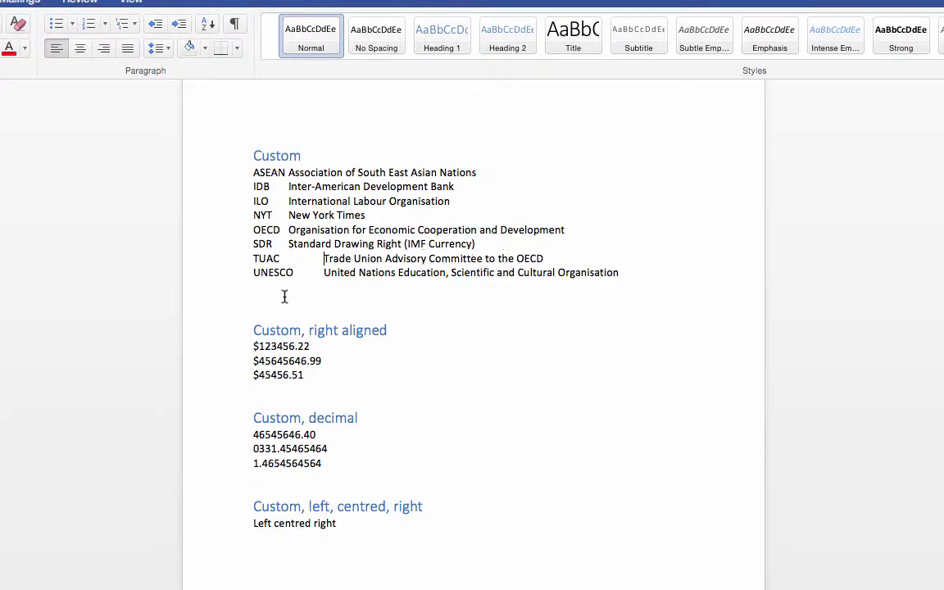
key("BackSpace")
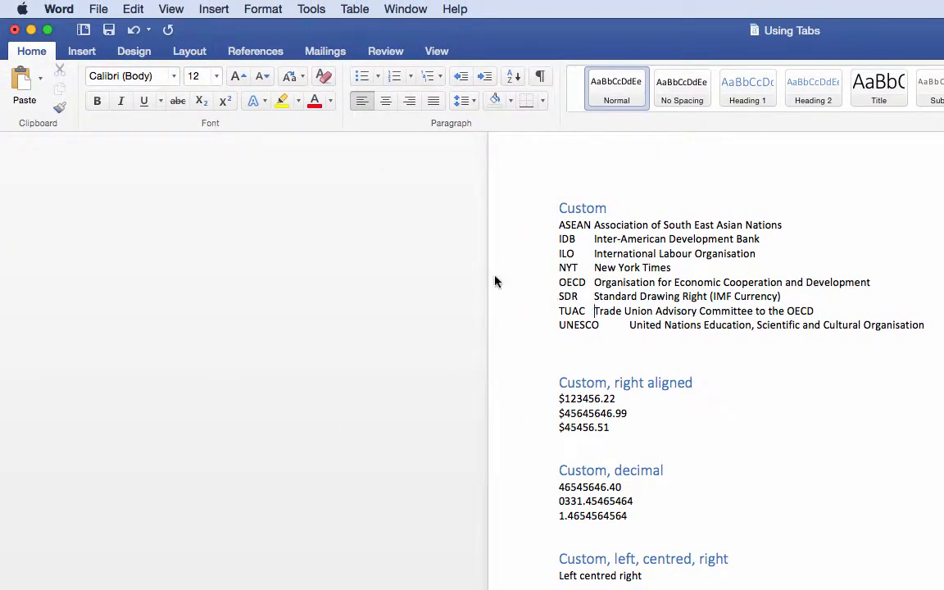
Show the ruler and the nonprinting formatting marks in the document
left_click(168, 9)
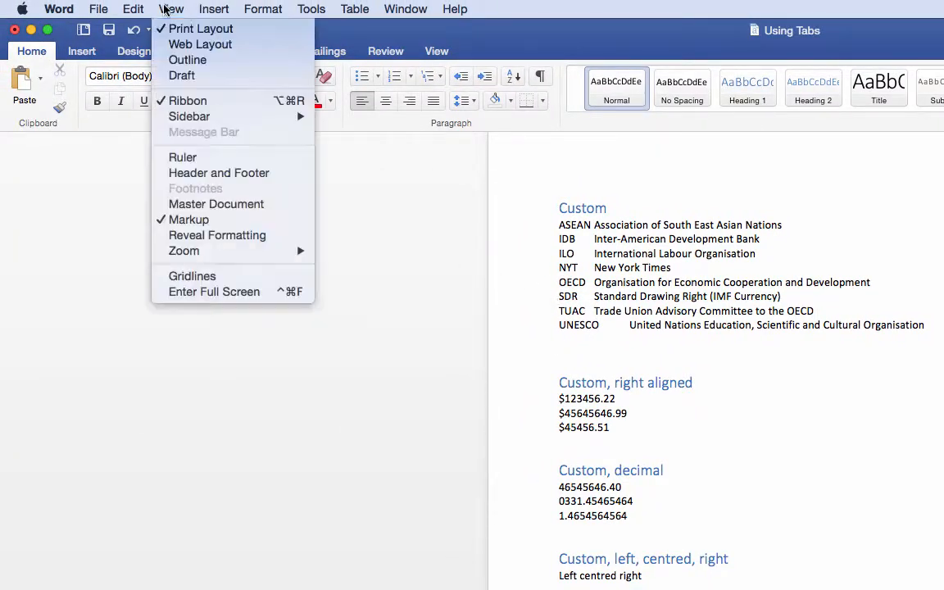
left_click(182, 157)
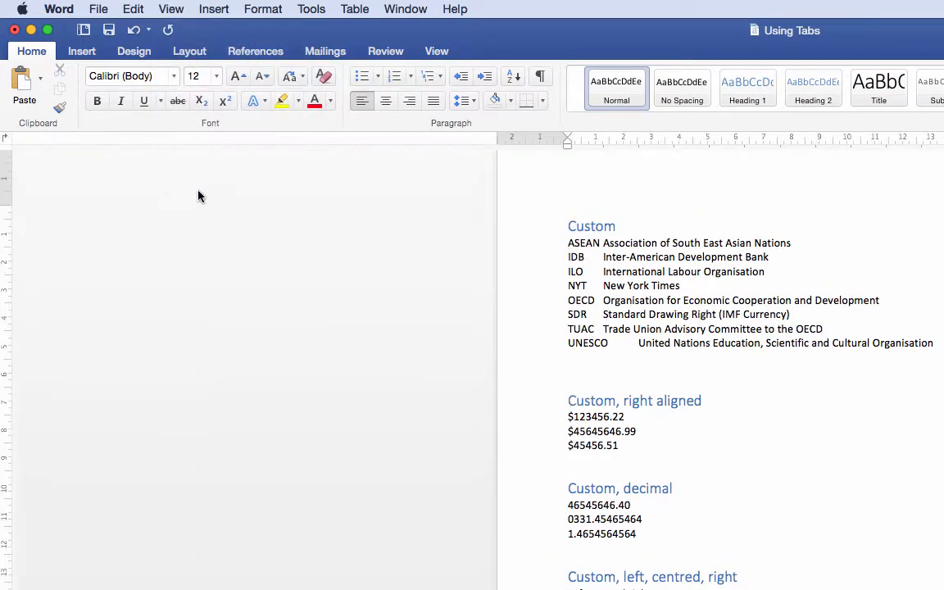
left_click(432, 51)
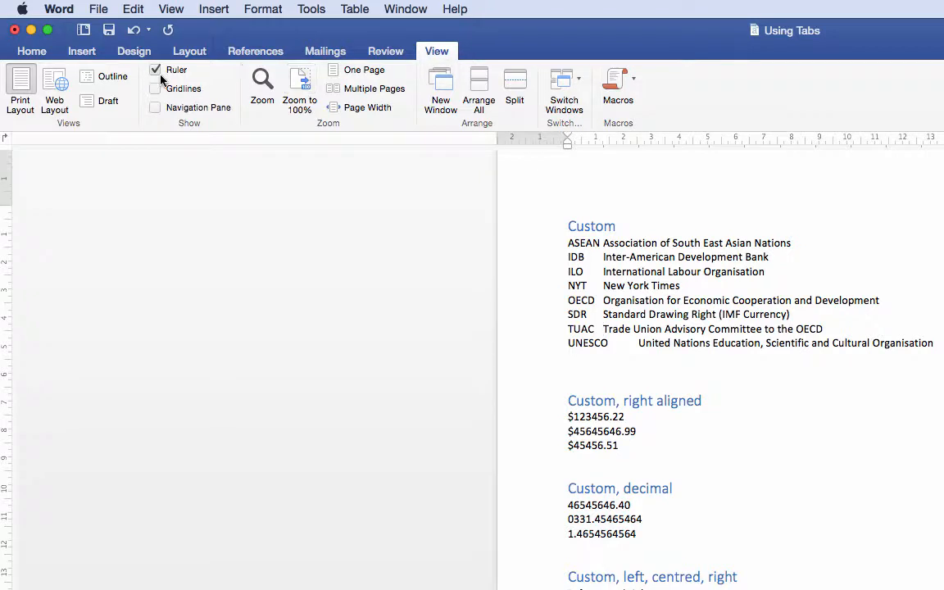
left_click(41, 53)
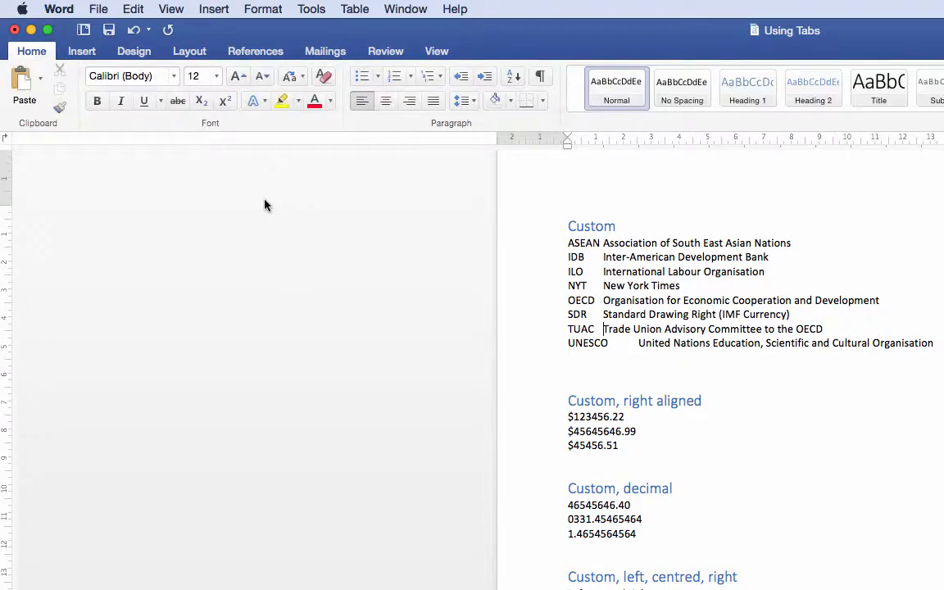
left_click(539, 77)
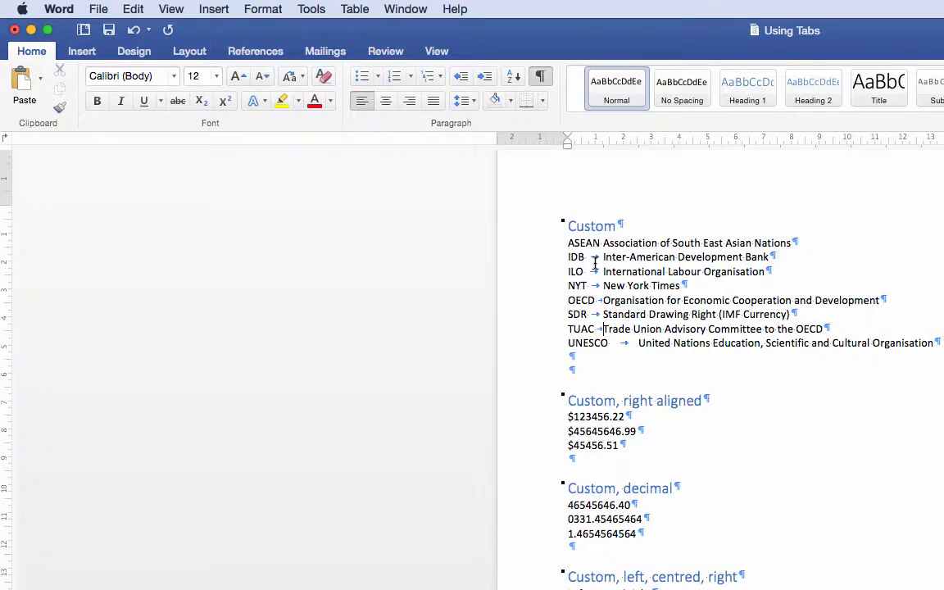
Replace the tab between ASEAN and its full name with a new tab
left_click_drag(600, 257, 604, 246)
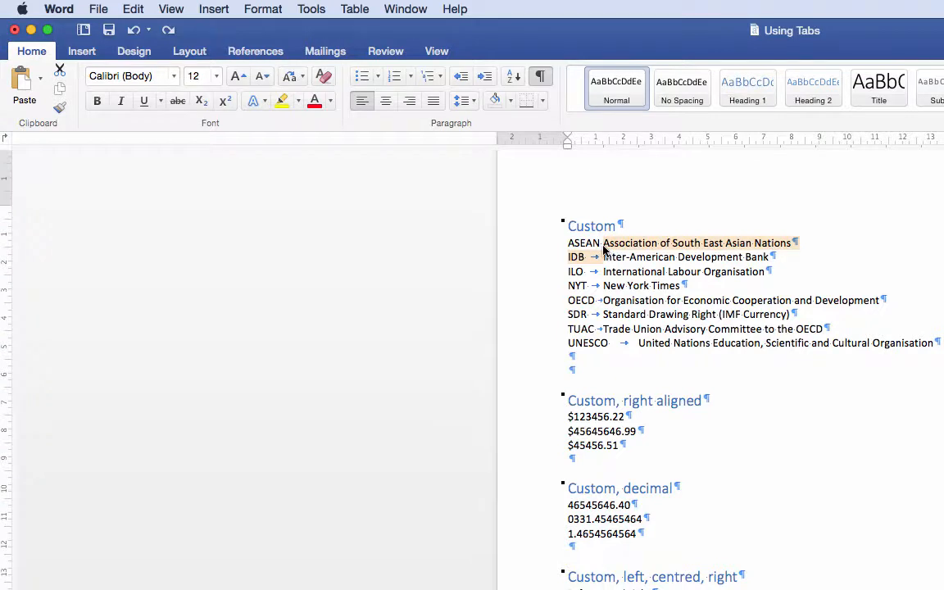
left_click(603, 246)
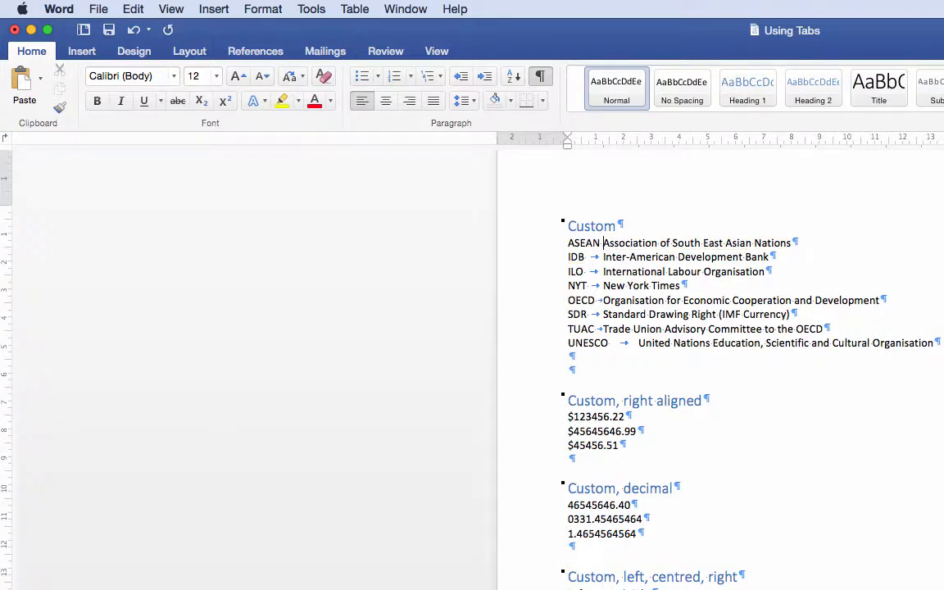
key("BackSpace")
key("Tab")
Select all eight abbreviation lines, cycle through the tab stop types back to left, and set a left tab stop at about 2 cm
left_click_drag(941, 344, 565, 240)
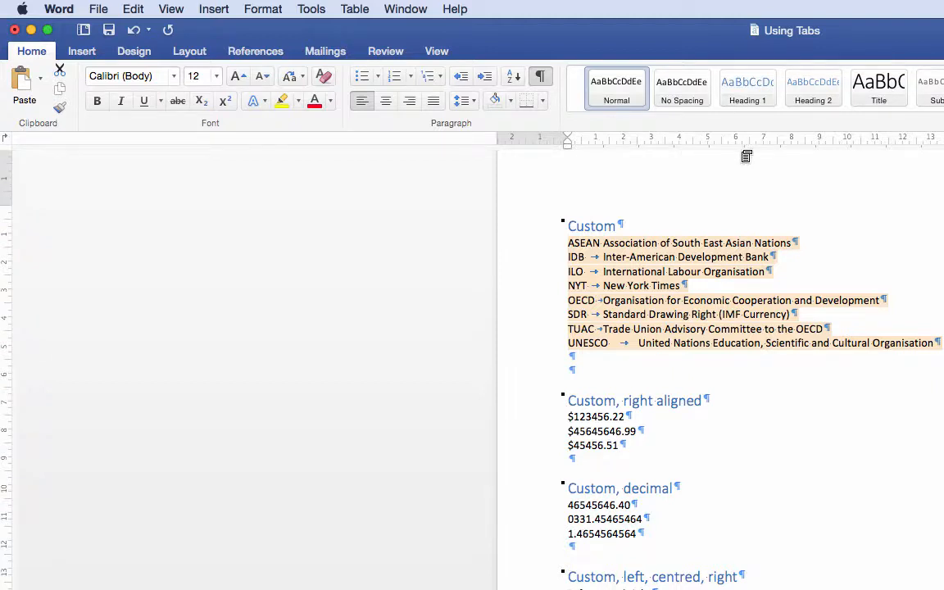
left_click(6, 139)
left_click(8, 141)
left_click(8, 142)
left_click(9, 141)
left_click(7, 140)
left_click(624, 146)
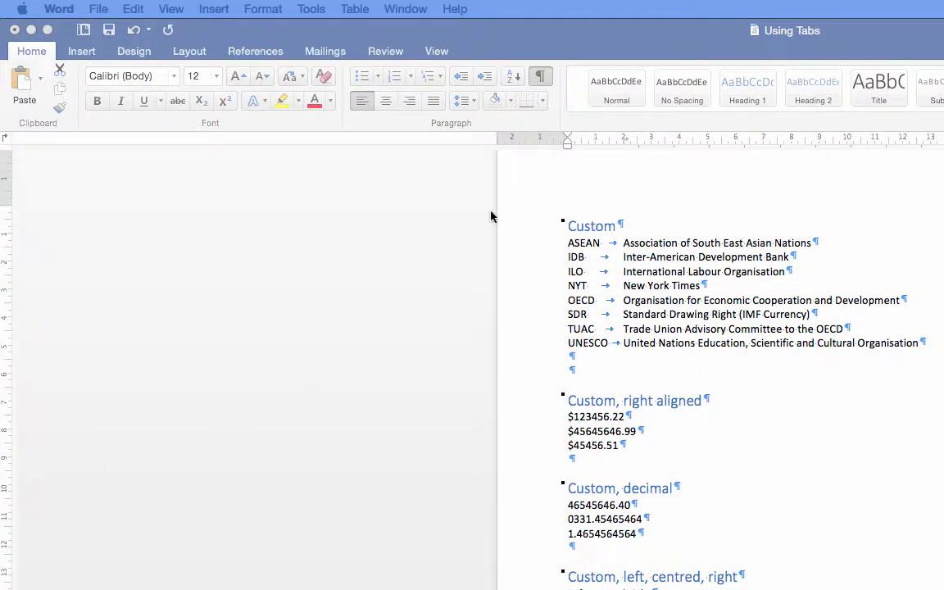
Remove the tab stop from the selected abbreviation lines and set a new left tab stop, positioned at about 2.5 cm
left_click(633, 150)
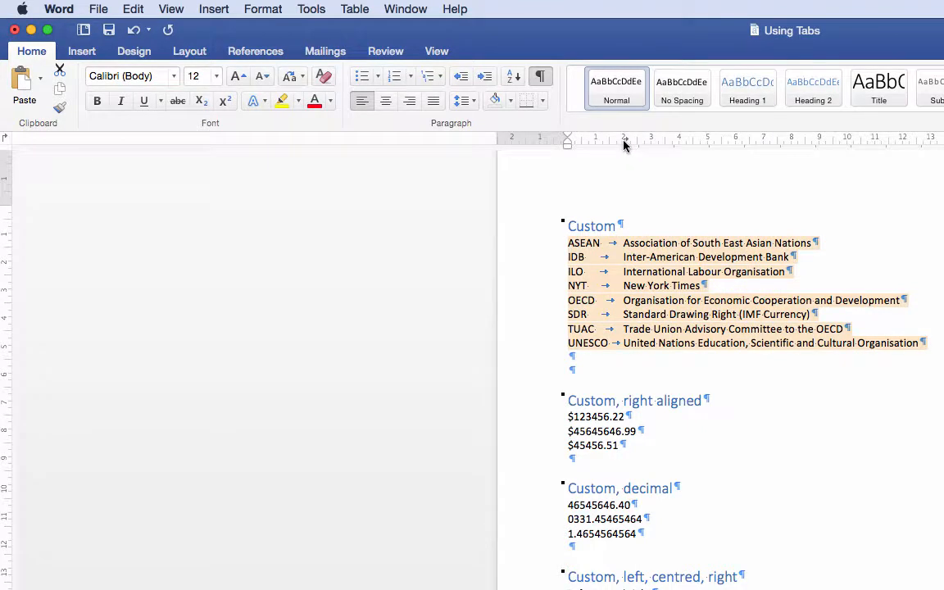
left_click_drag(624, 145, 639, 167)
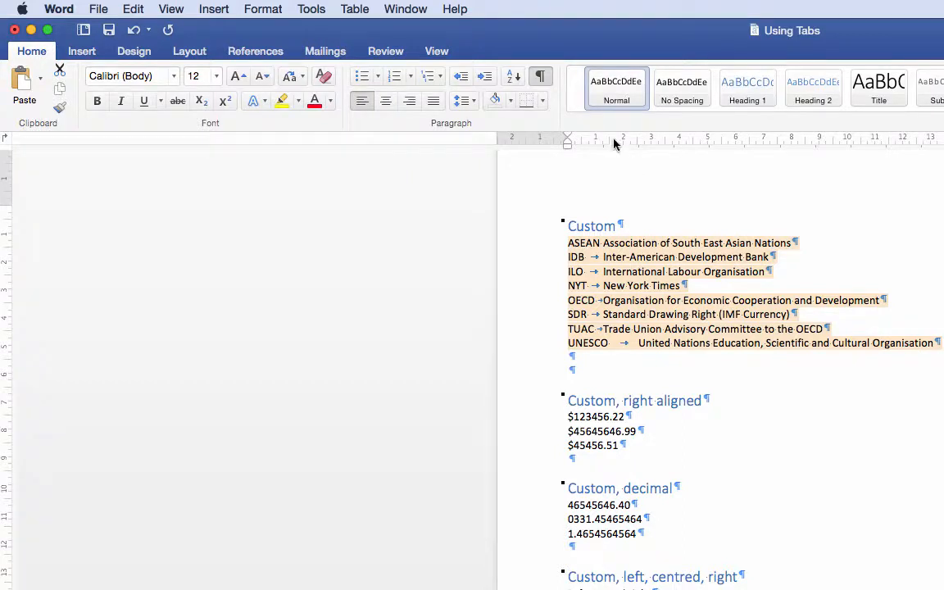
left_click(617, 143)
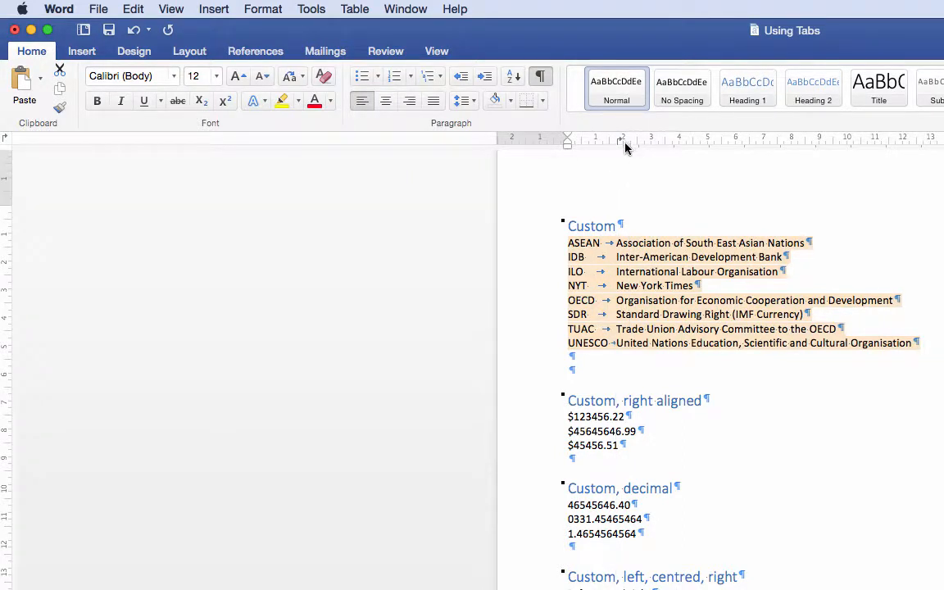
left_click_drag(621, 143, 639, 144)
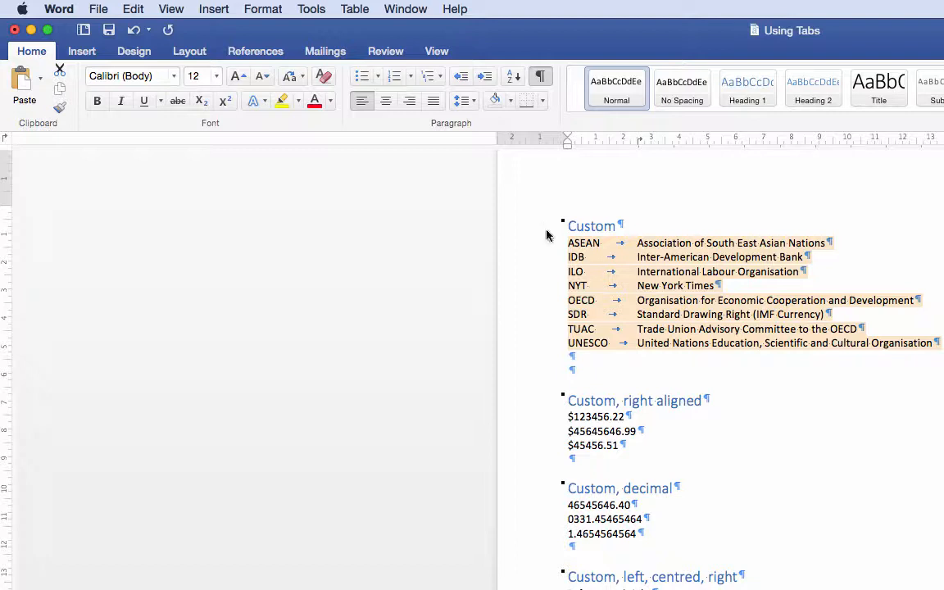
Add an empty paragraph after the UNESCO line
left_click(931, 342)
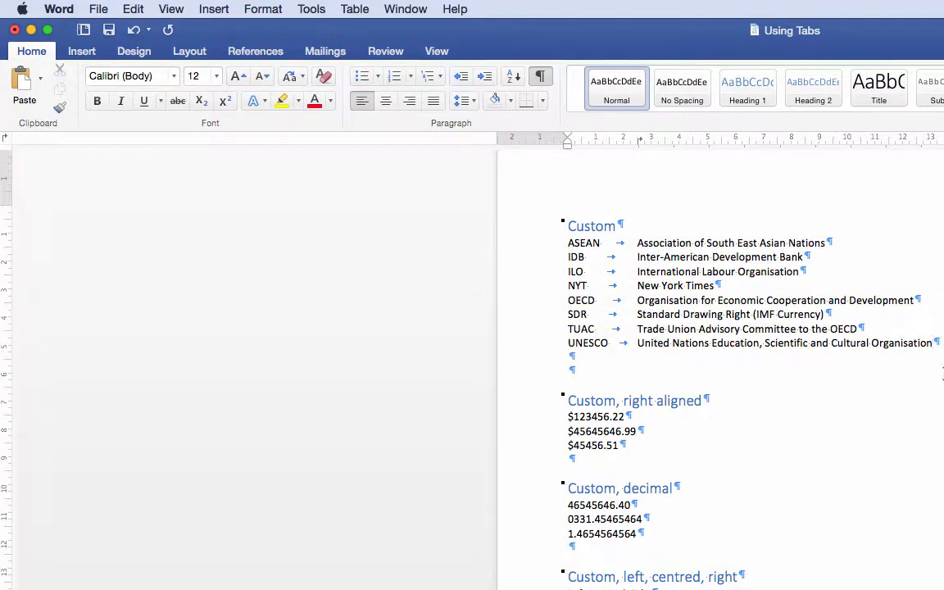
key("Return")
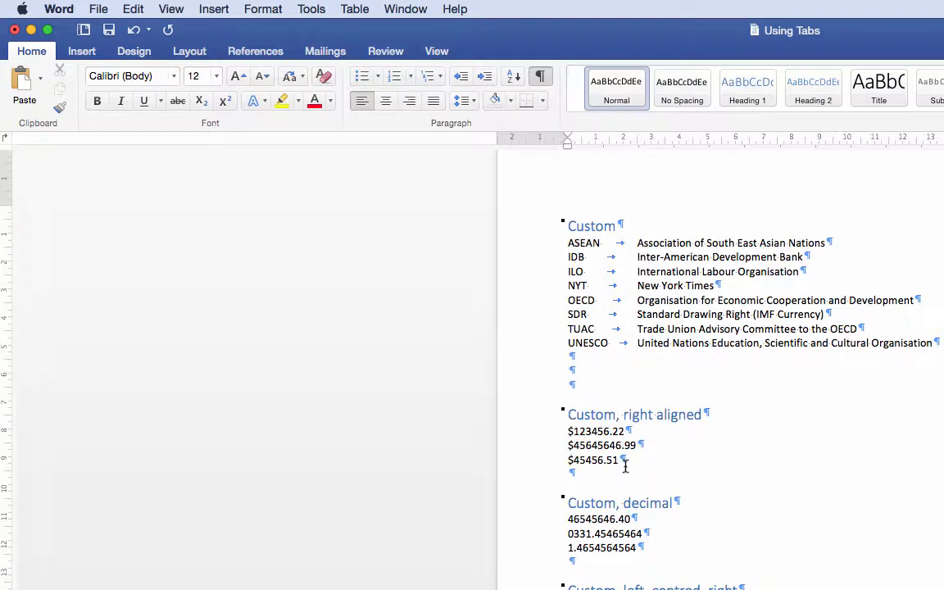
Insert a tab before $123456.22 and turn off the automatic setting of indents on tabs and backspace
left_click(564, 429)
key("Tab")
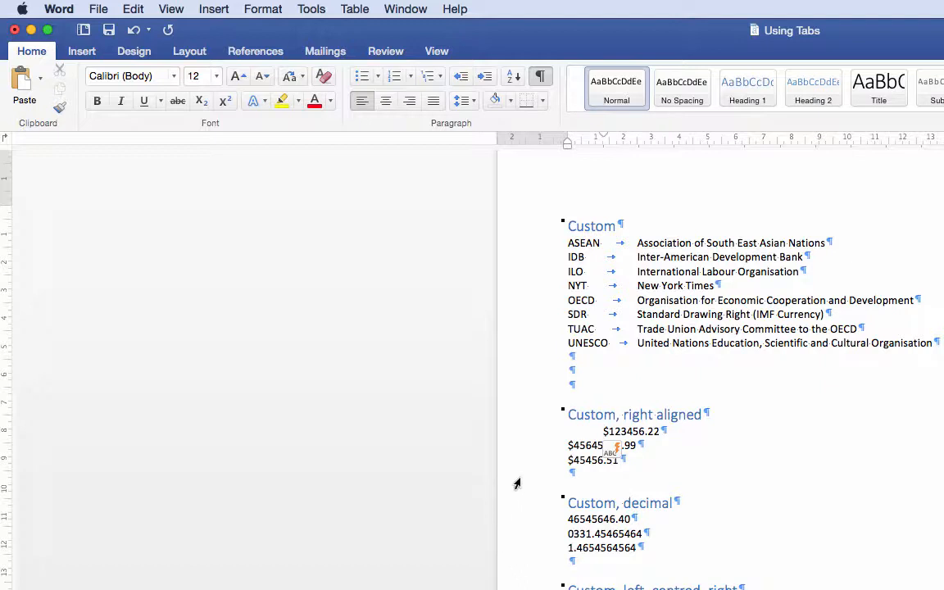
left_click(624, 450)
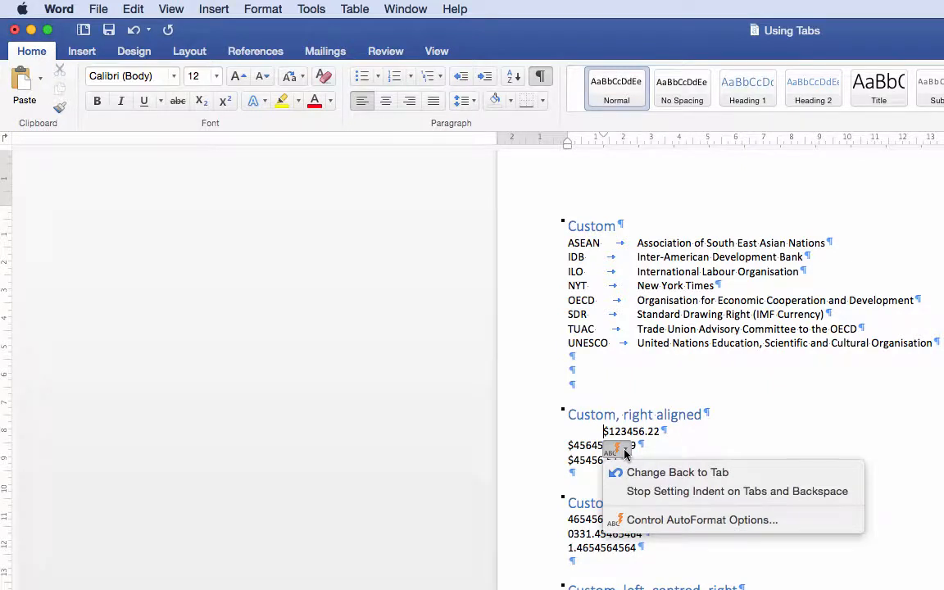
left_click(629, 492)
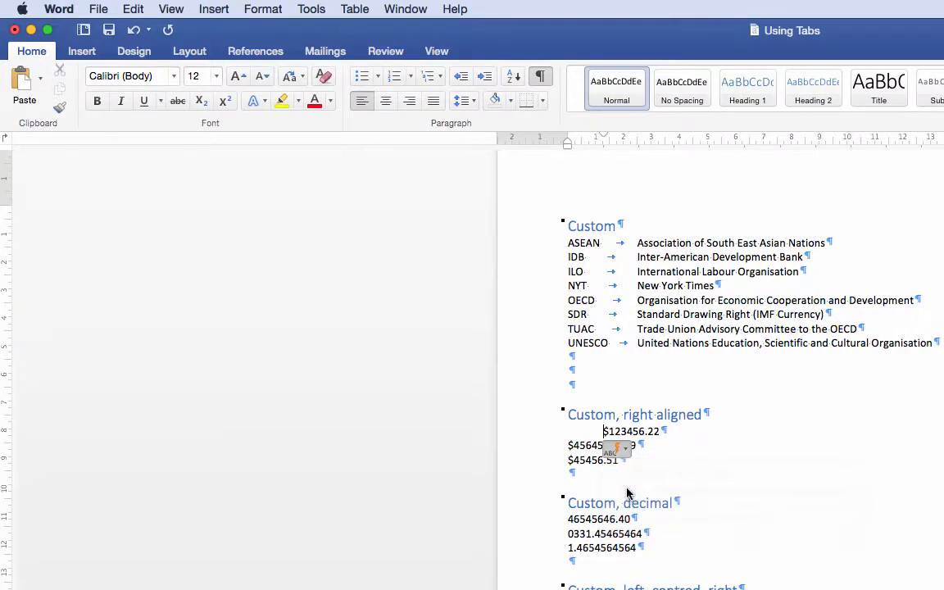
Insert a tab before $45645646.99 and before $45456.51
left_click(569, 446)
key("Tab")
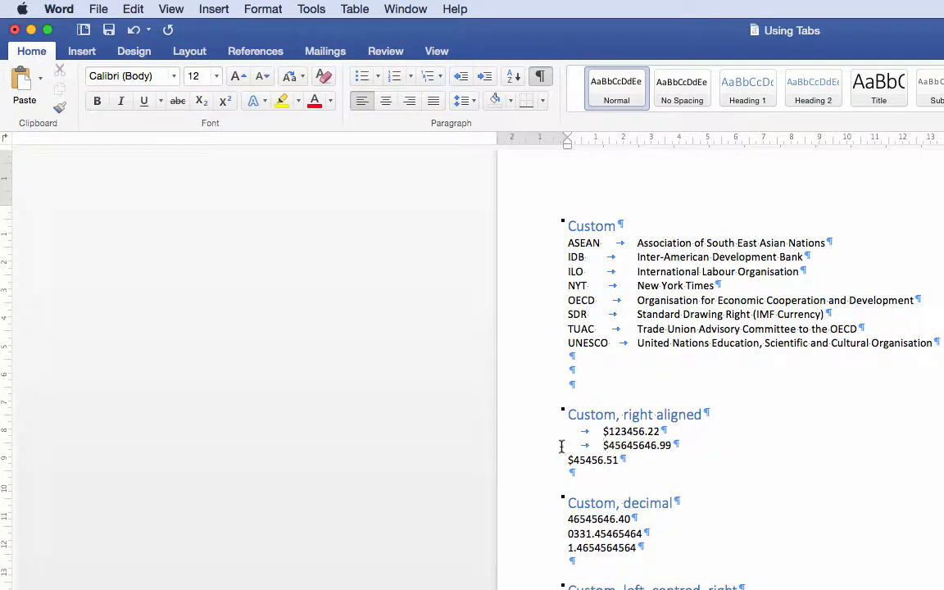
left_click(566, 460)
key("Tab")
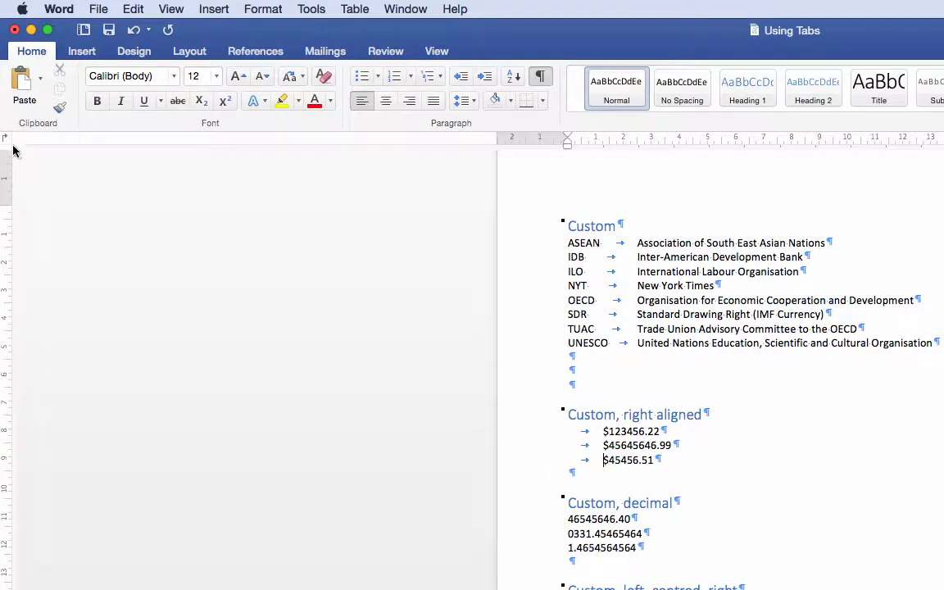
Select the three dollar amounts and give them a right tab stop, positioned at about 3.25 cm
left_click(647, 460)
left_click_drag(646, 460, 542, 434)
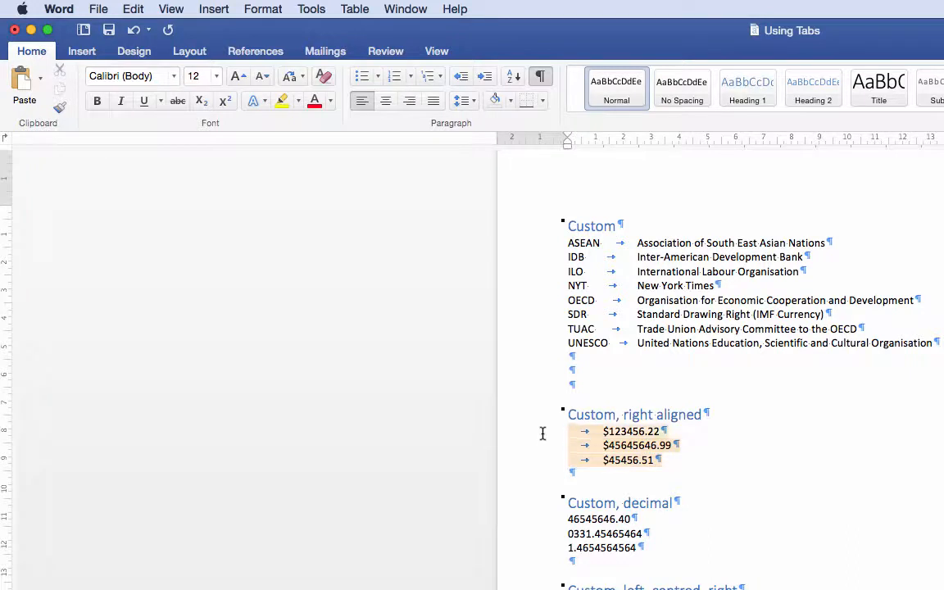
left_click(709, 141)
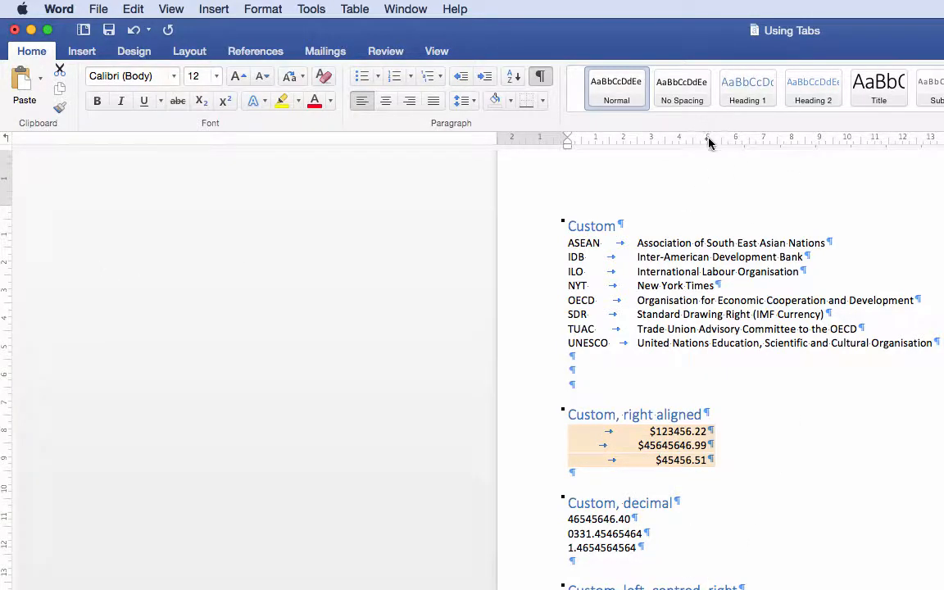
left_click_drag(708, 141, 658, 143)
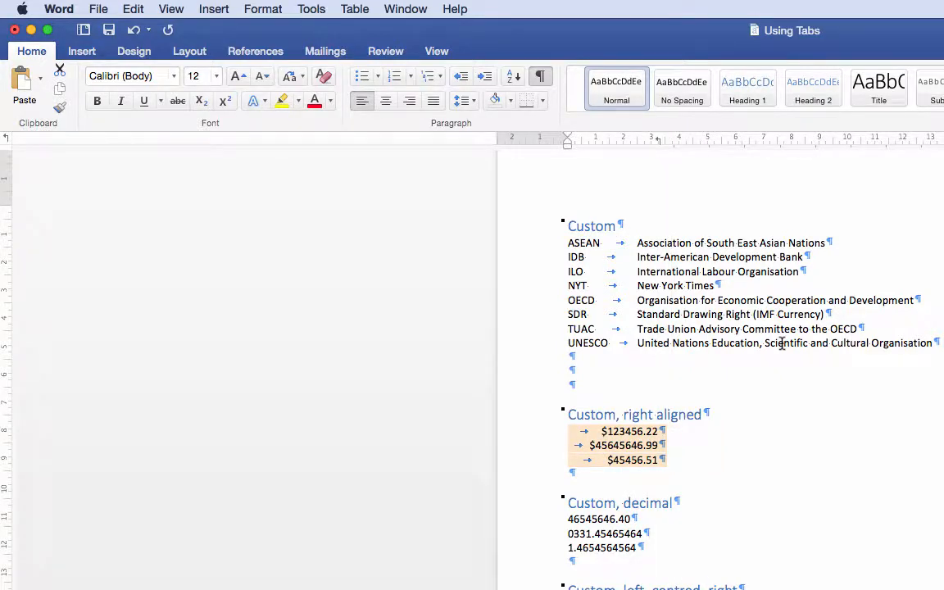
Insert a tab before each of the three numbers under the Custom, decimal heading
left_click(643, 545)
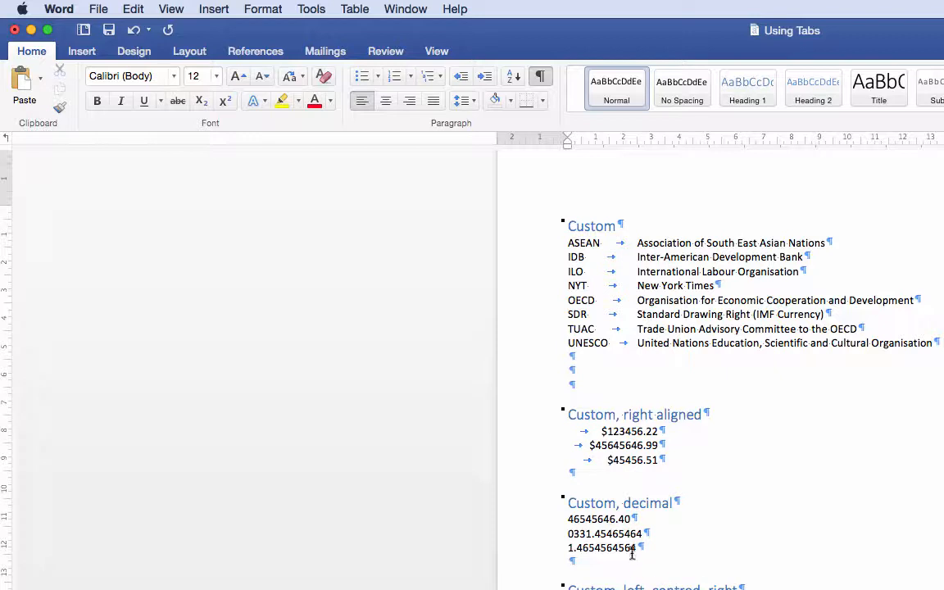
left_click(571, 523)
key("Tab")
key("Tab")
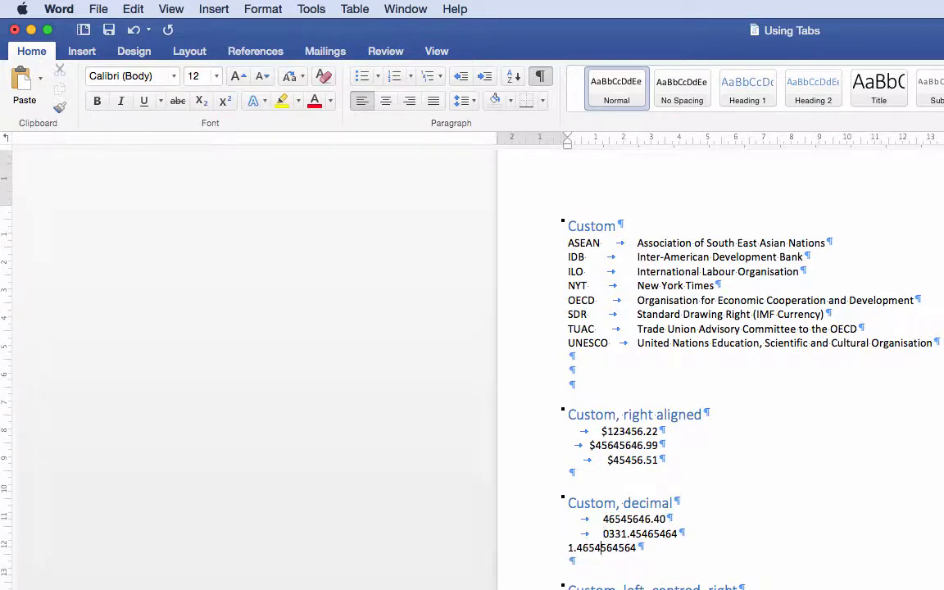
key("Tab")
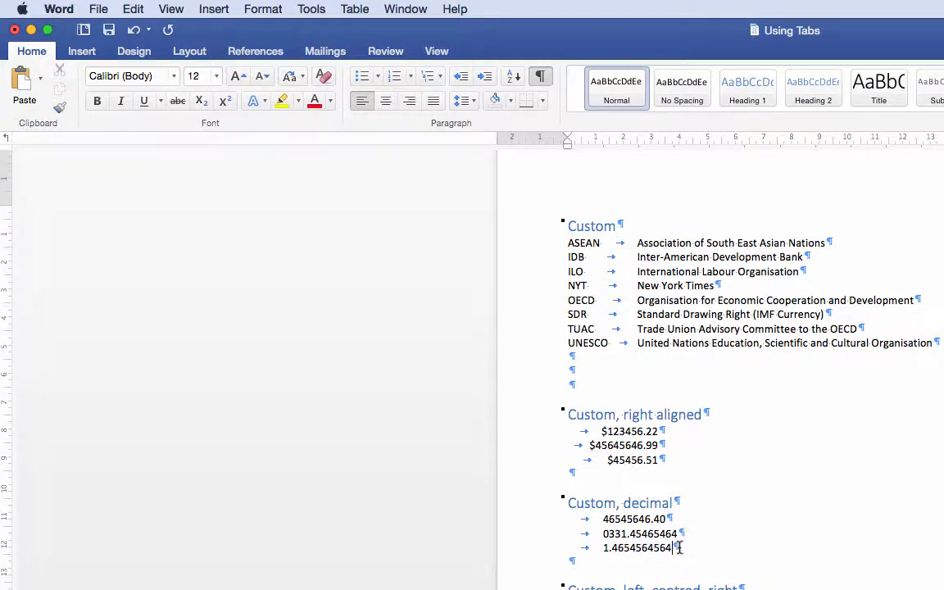
Select the three numbers under Custom, decimal and give them a decimal tab stop at about 3 cm
left_click_drag(678, 547, 566, 519)
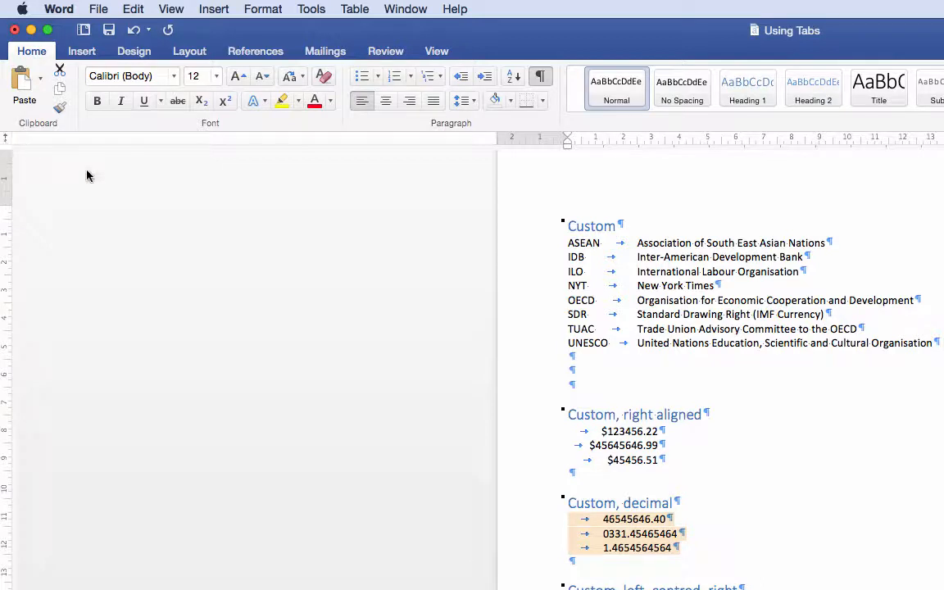
left_click(653, 146)
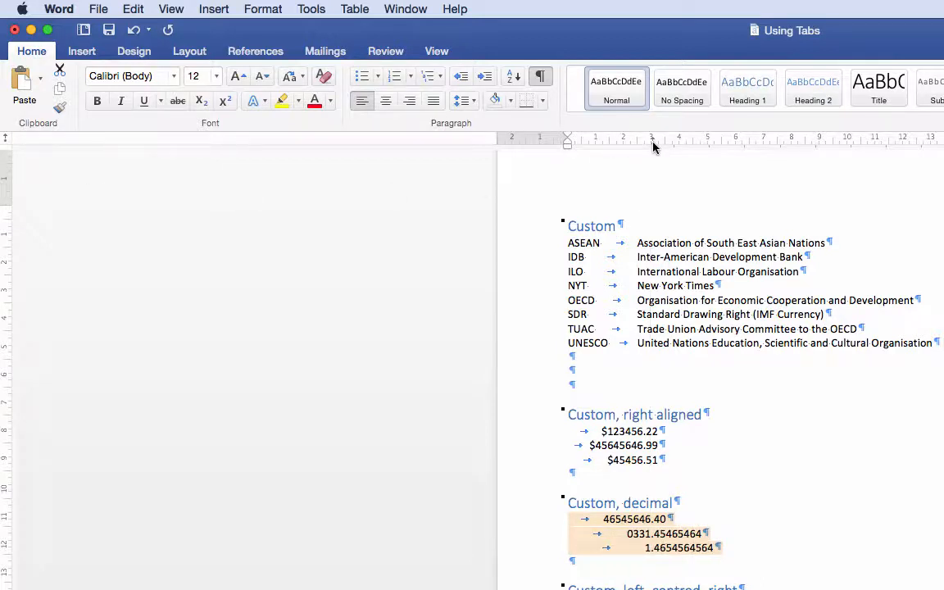
left_click(849, 583)
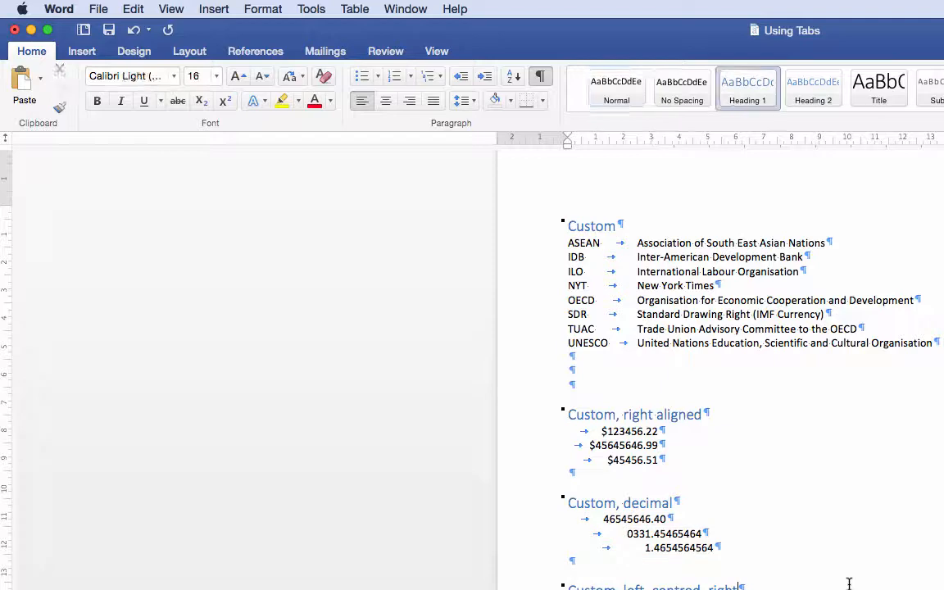
Insert tabs before "centred" and before "right" in the line under the Custom, left, centred, right heading
left_click(515, 545)
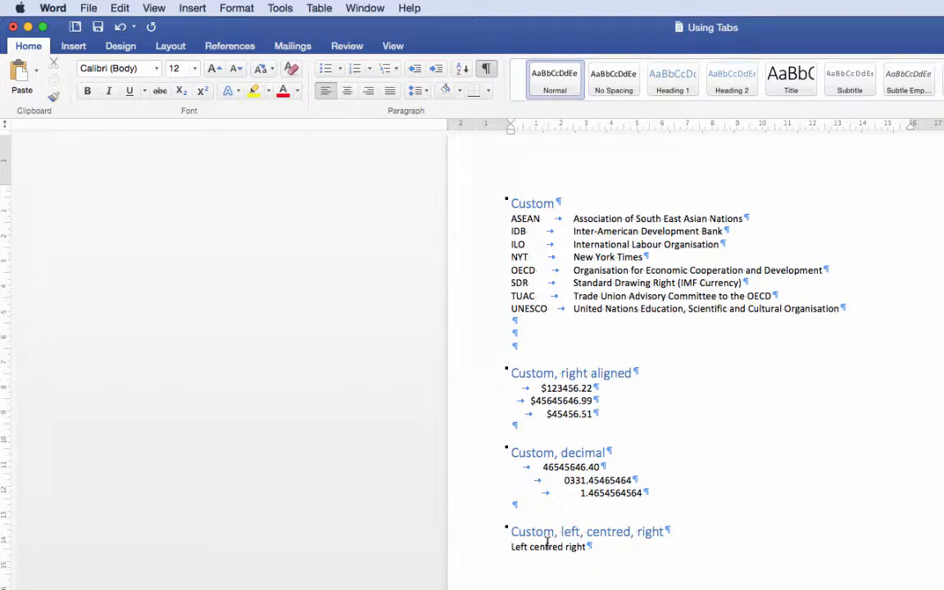
left_click(529, 546)
key("Tab")
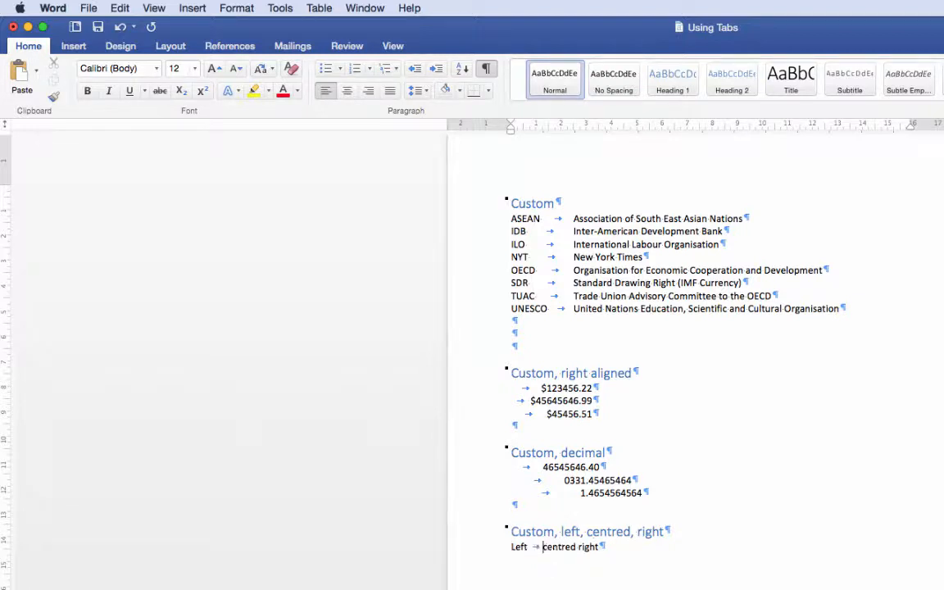
left_click(577, 547)
key("Tab")
Select the Left centred right line and give it a centre tab stop at about 6 cm and a right tab stop at about 15 cm
left_click_drag(627, 547, 510, 549)
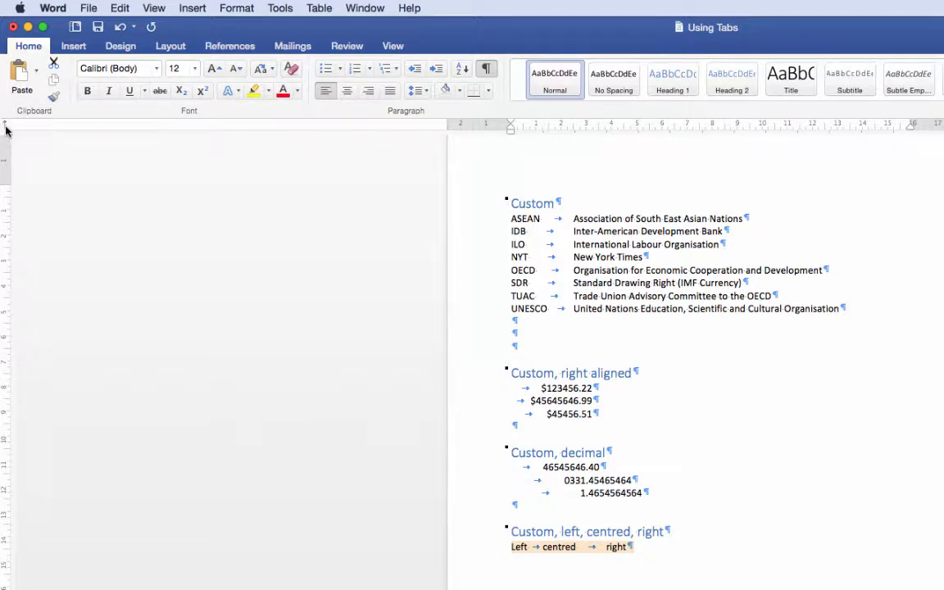
left_click(664, 128)
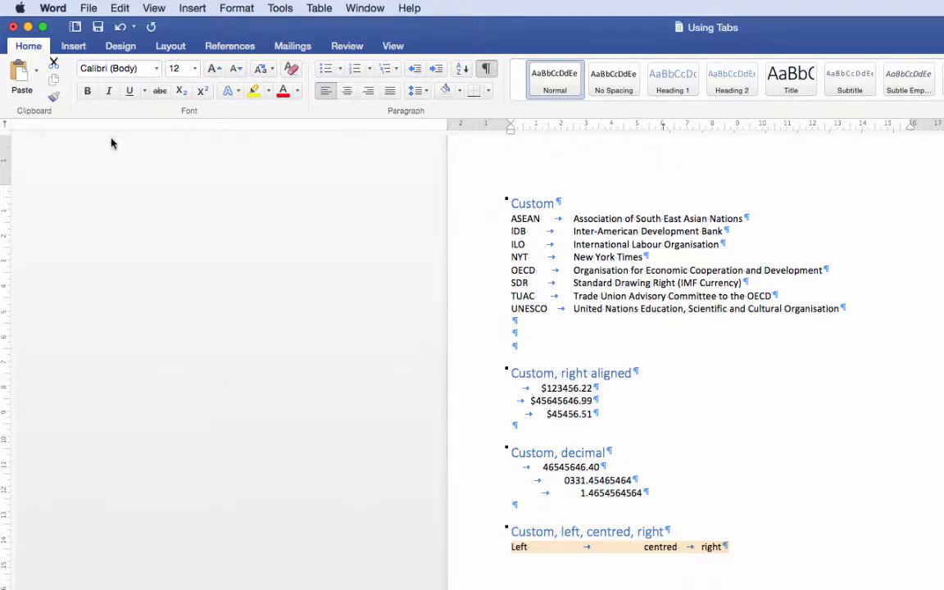
left_click(890, 127)
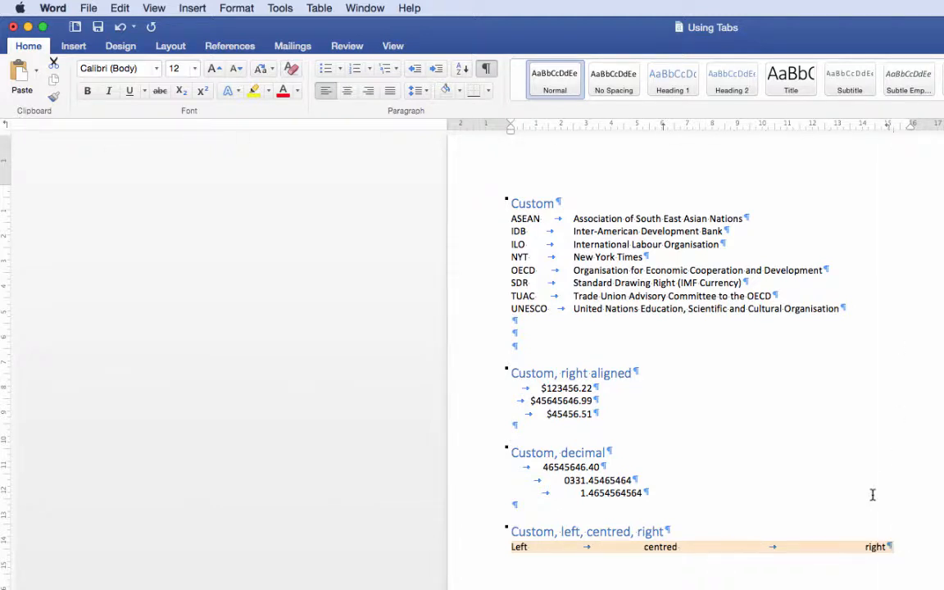
left_click(903, 539)
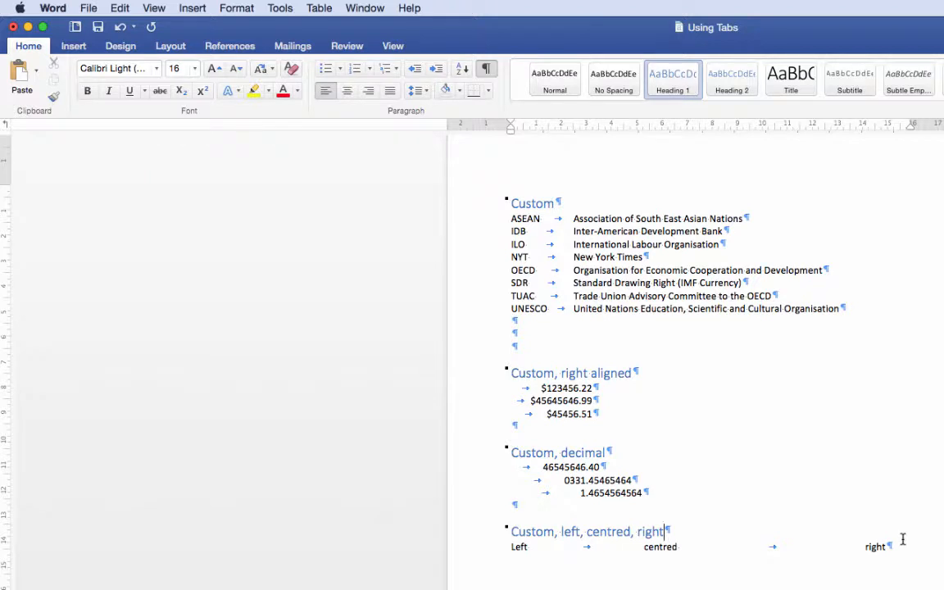
Move the Left centred right line's right tab stop to about 14 cm and its centre tab stop to about 6.5 cm
left_click(772, 547)
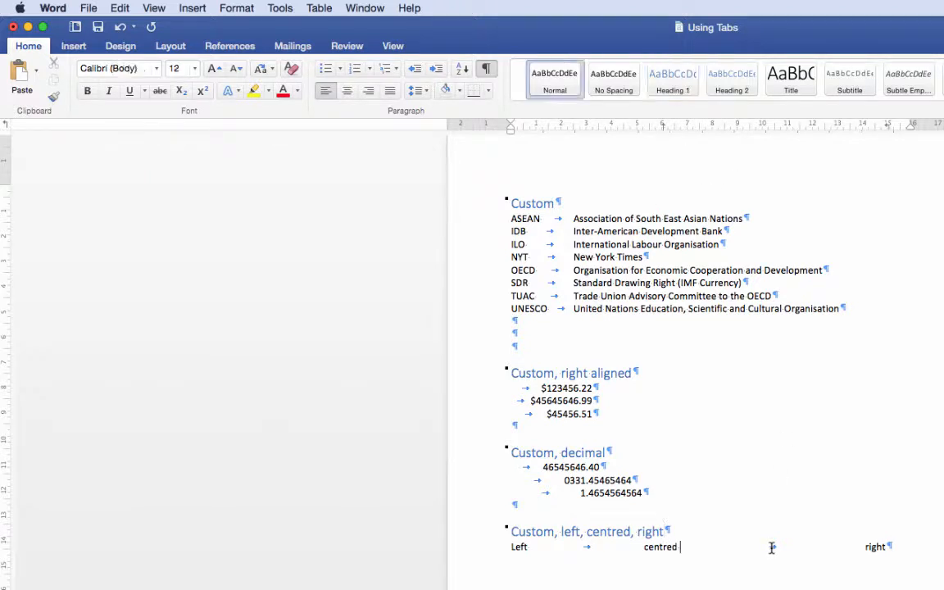
left_click_drag(889, 127, 862, 127)
left_click_drag(662, 126, 675, 127)
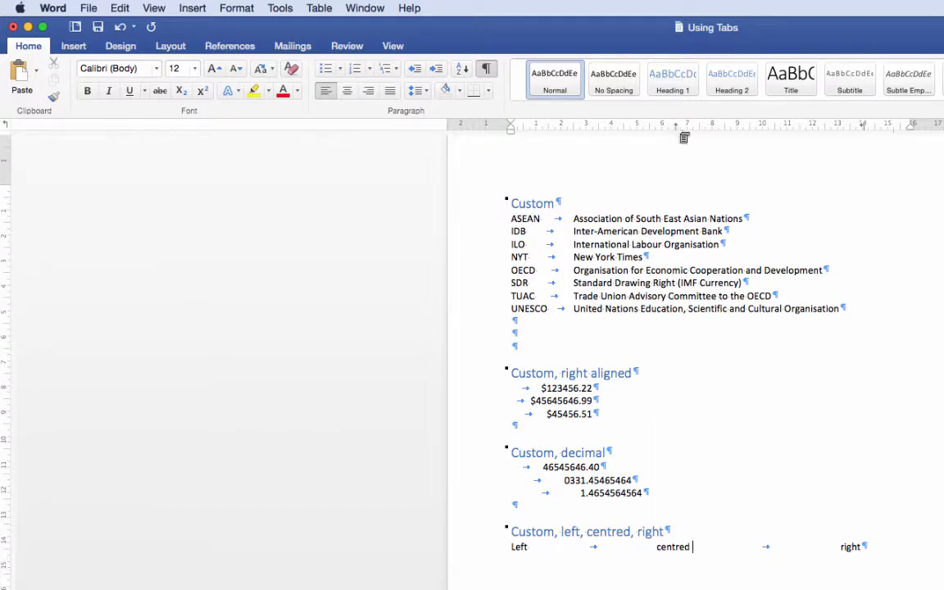